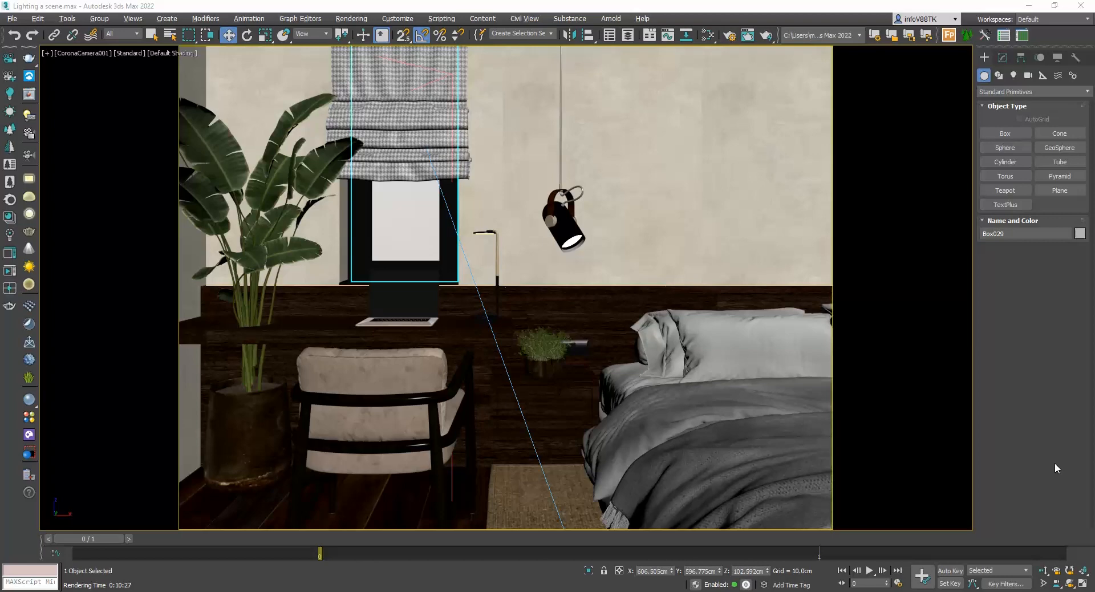
Step: Open the render settings' scene options and render the CoronaCamera001 view with the original materials, closing the render window when done
{"action": "left_click", "coordinate": [730, 35]}
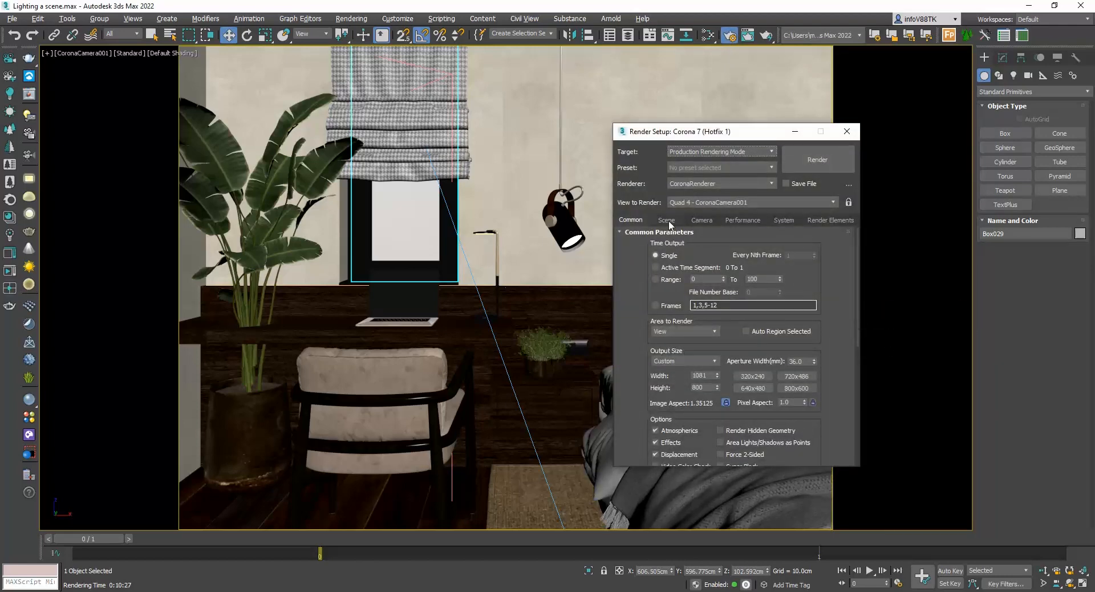
{"action": "left_click", "coordinate": [668, 220]}
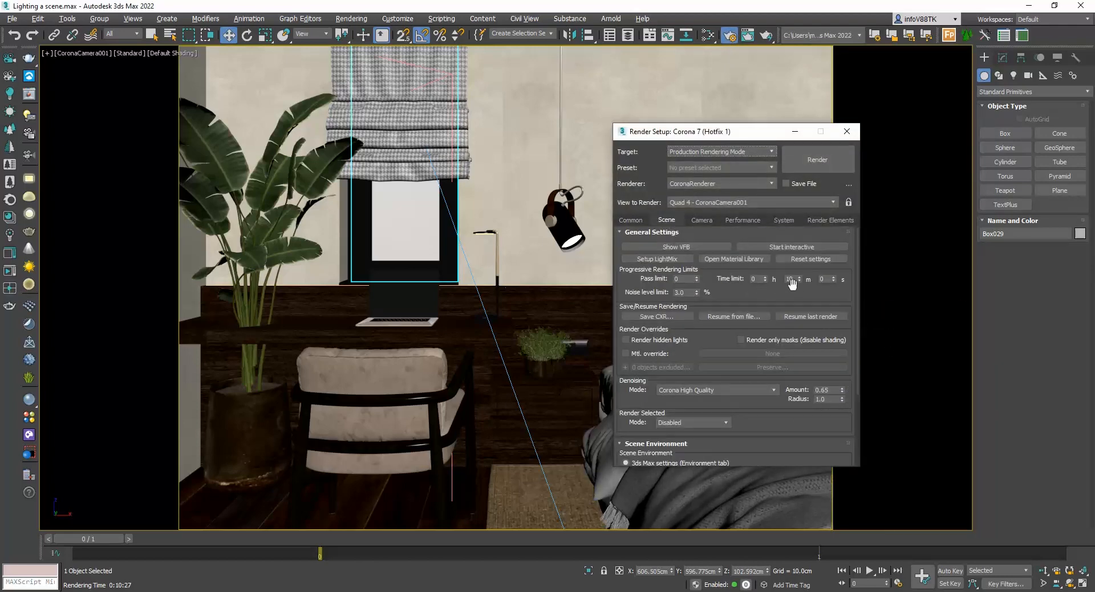
{"action": "mouse_move", "coordinate": [724, 392]}
{"action": "left_click", "coordinate": [815, 159]}
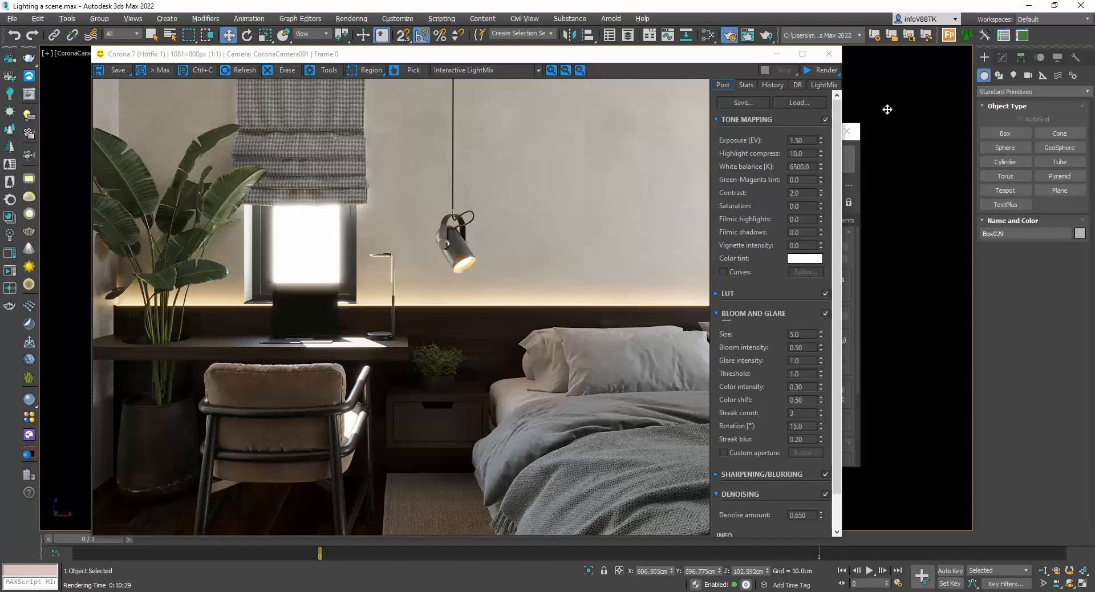
{"action": "left_click", "coordinate": [829, 54]}
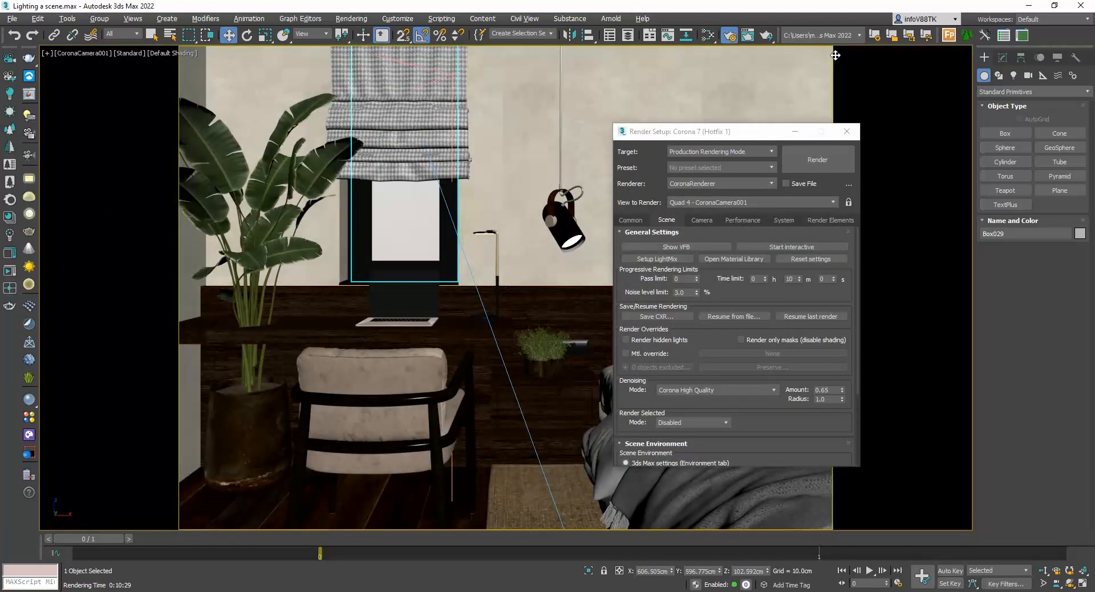
Step: Enable the material override without an assigned material and test-render the camera view, cancelling the render partway
{"action": "left_click", "coordinate": [675, 220]}
{"action": "left_click", "coordinate": [626, 353]}
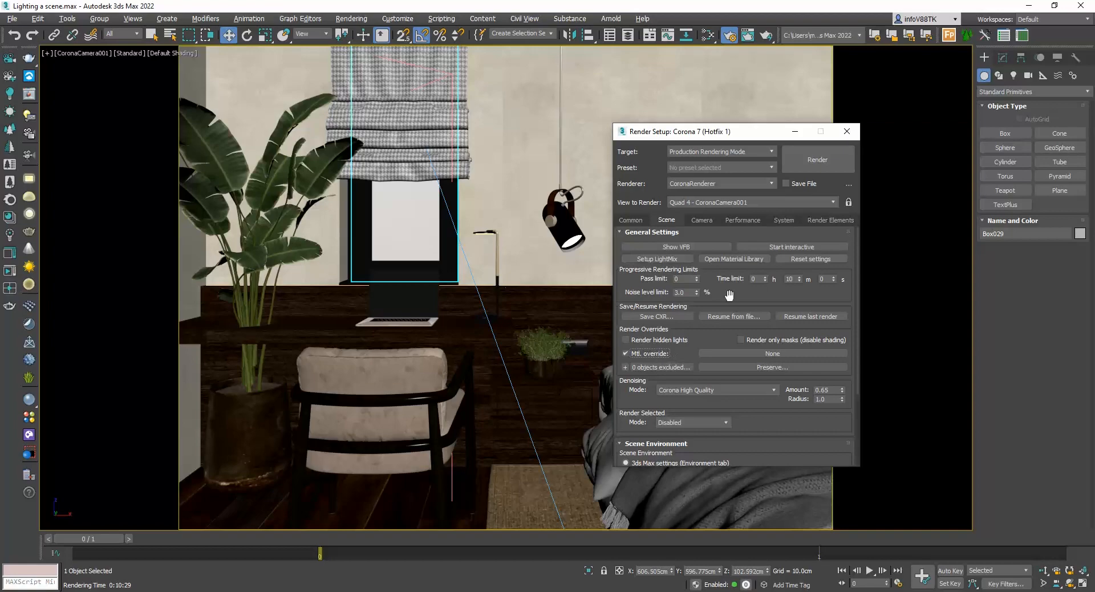
{"action": "left_click", "coordinate": [819, 161]}
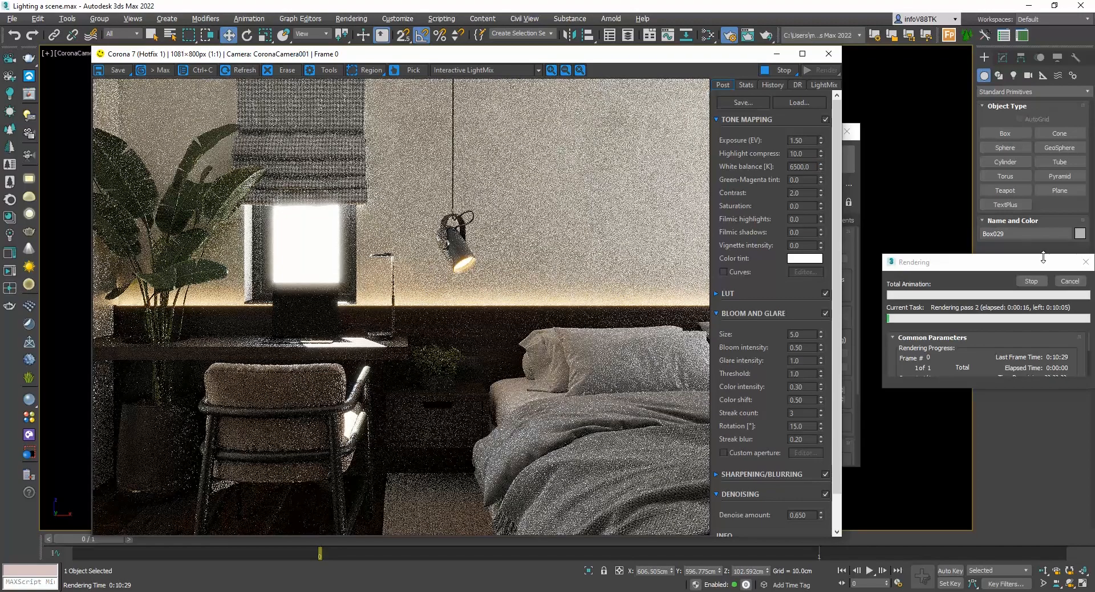
{"action": "left_click", "coordinate": [1070, 281]}
{"action": "left_click", "coordinate": [829, 53]}
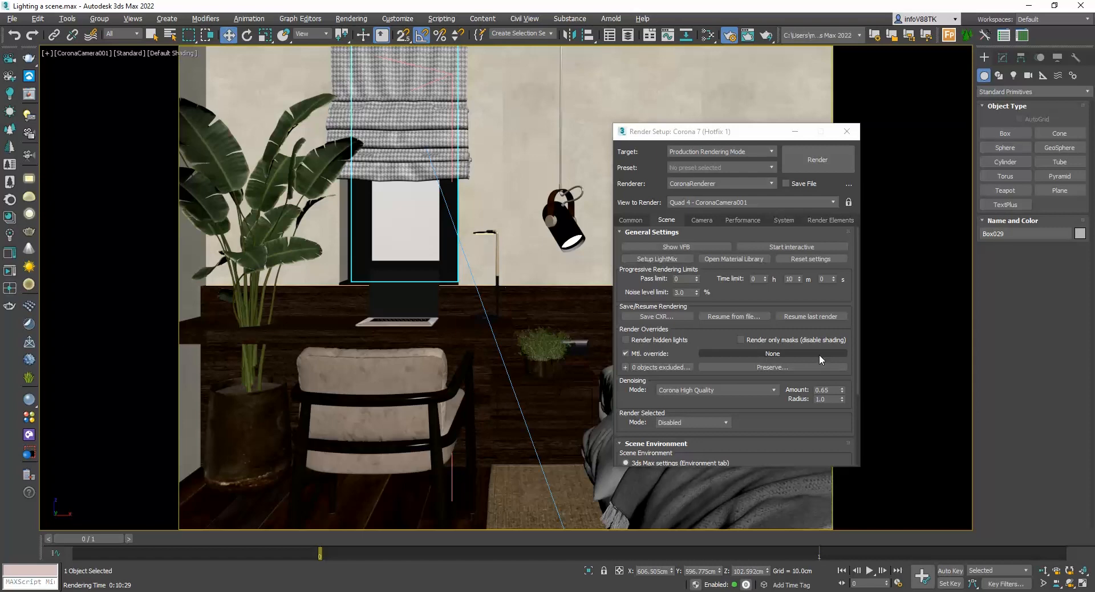
Step: Create a CoronaPhysicalMtl and assign it as an instance to the material override
{"action": "key", "text": "m"}
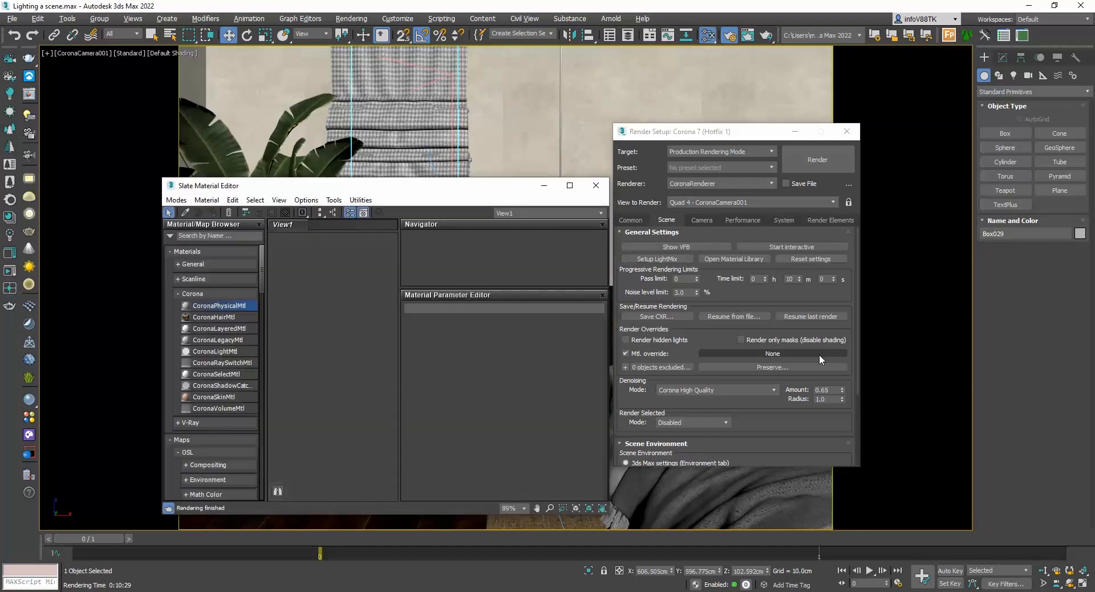
{"action": "left_click_drag", "start_coordinate": [235, 306], "coordinate": [338, 326]}
{"action": "double_click", "coordinate": [338, 327]}
{"action": "left_click_drag", "start_coordinate": [376, 462], "coordinate": [766, 353]}
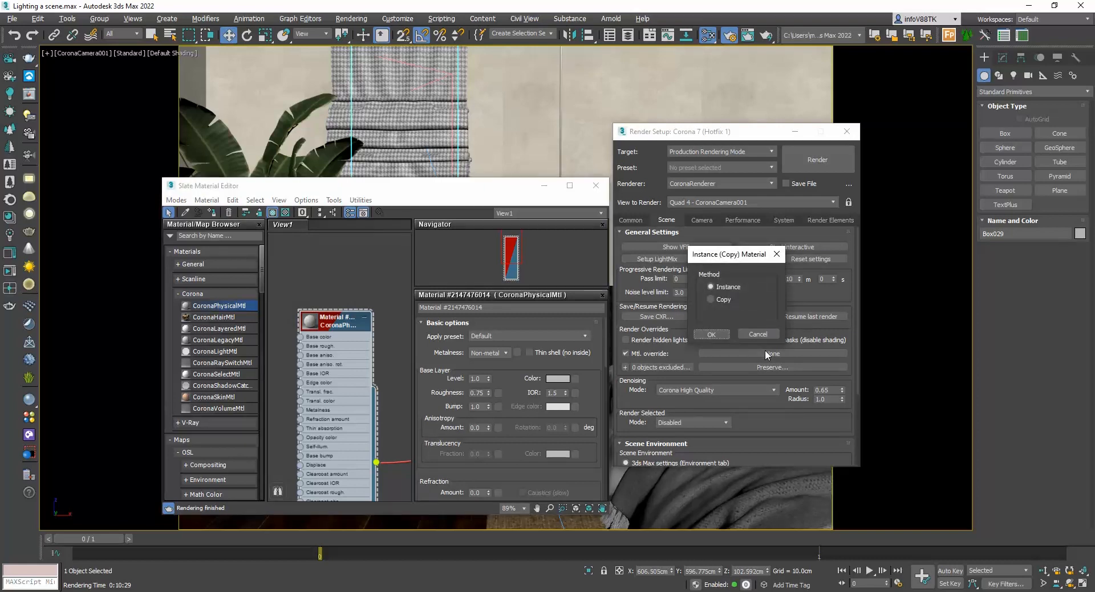
{"action": "left_click", "coordinate": [713, 335]}
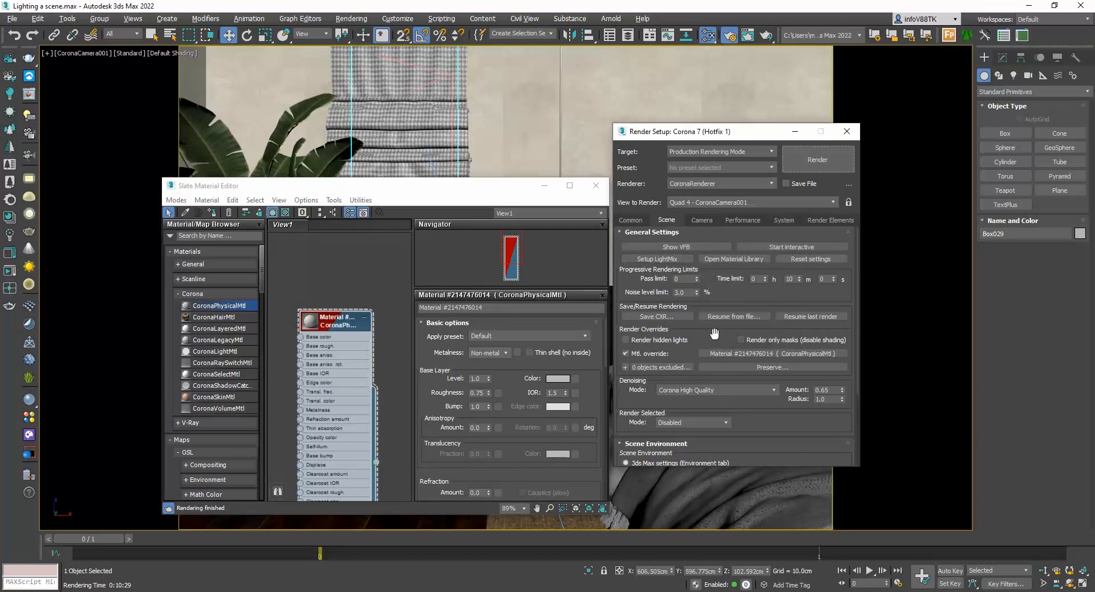
{"action": "left_click", "coordinate": [602, 191]}
{"action": "left_click", "coordinate": [600, 188]}
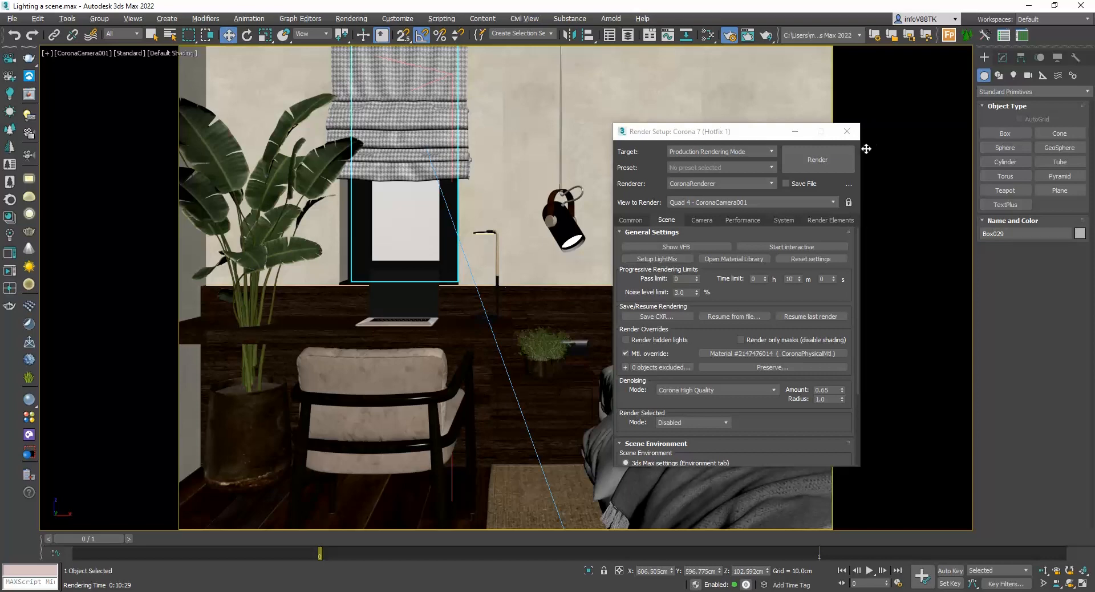
Step: Test-render the view with the CoronaPhysicalMtl override, cancel the render and close its window
{"action": "left_click", "coordinate": [843, 159]}
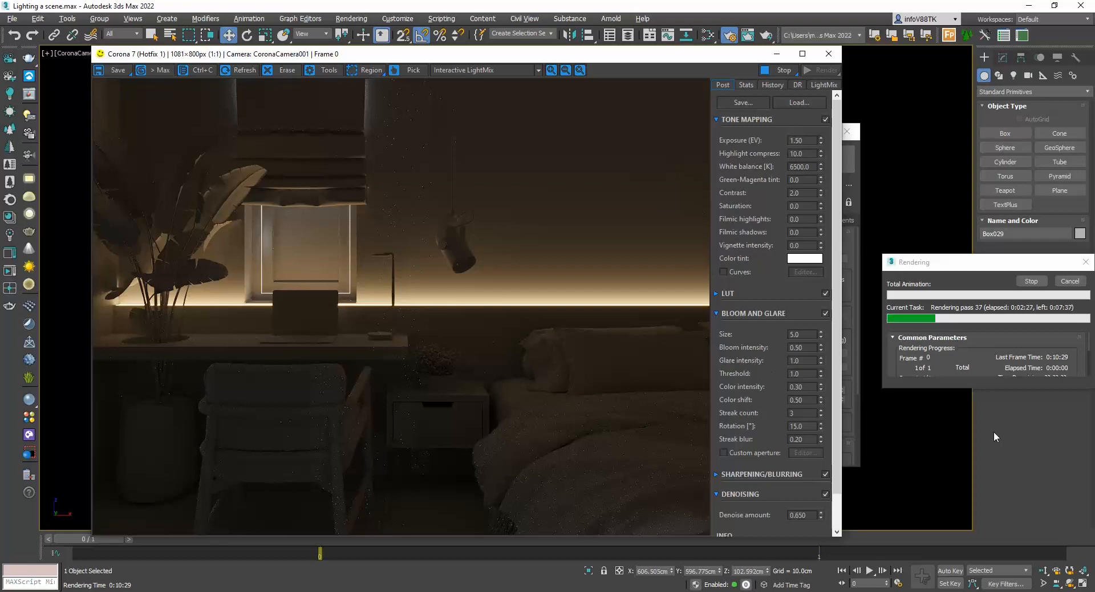
{"action": "left_click", "coordinate": [1071, 285]}
{"action": "left_click", "coordinate": [830, 54]}
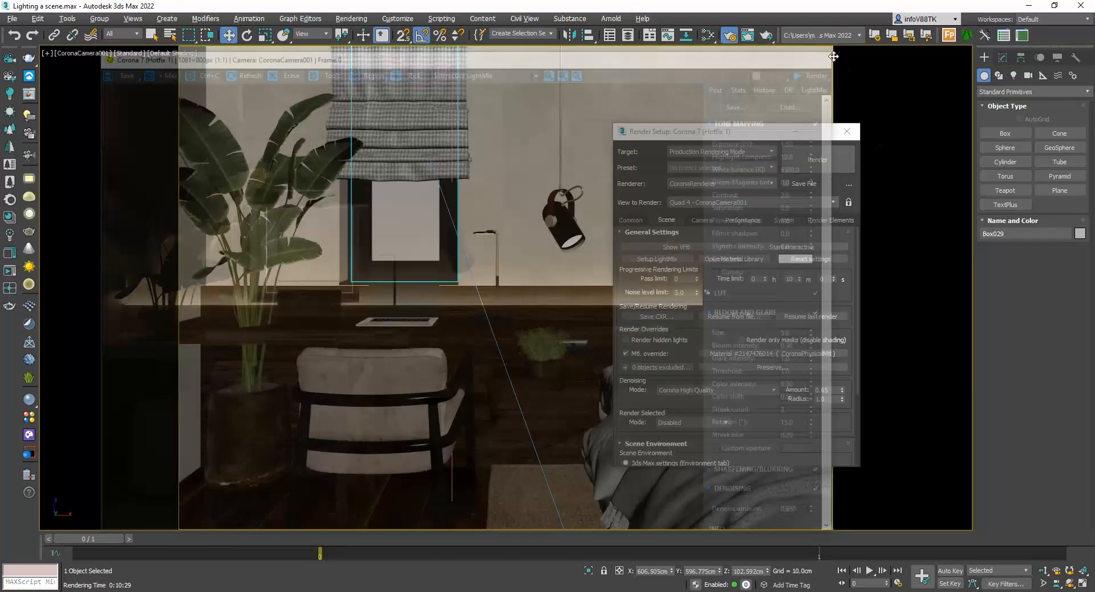
Step: Set the material override to preserve glass materials and render the camera view
{"action": "left_click", "coordinate": [778, 368]}
{"action": "left_click", "coordinate": [678, 302]}
{"action": "left_click", "coordinate": [766, 263]}
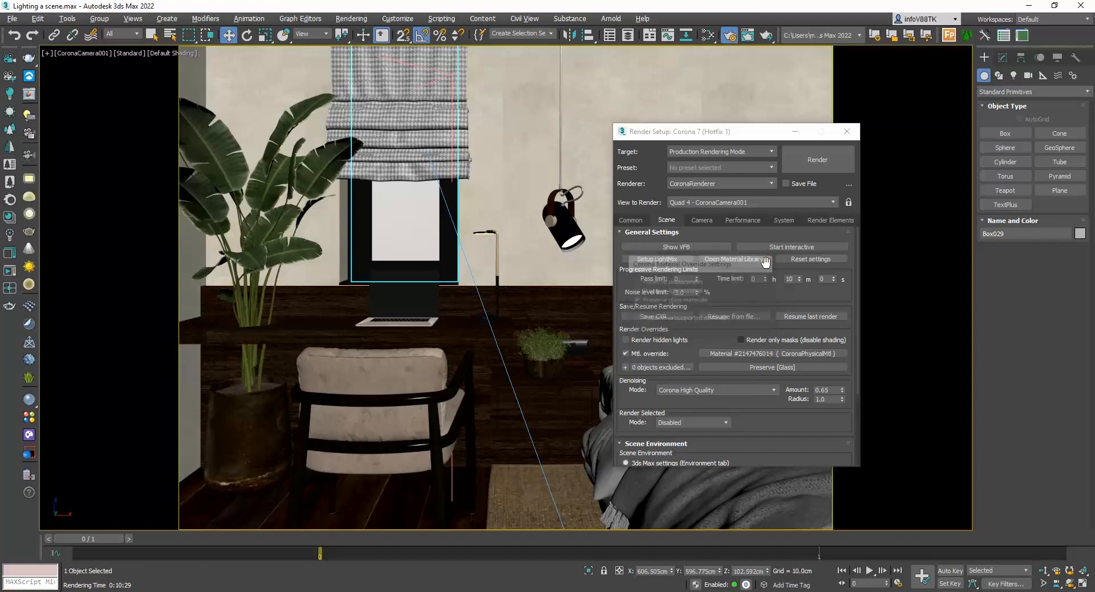
{"action": "left_click", "coordinate": [819, 160]}
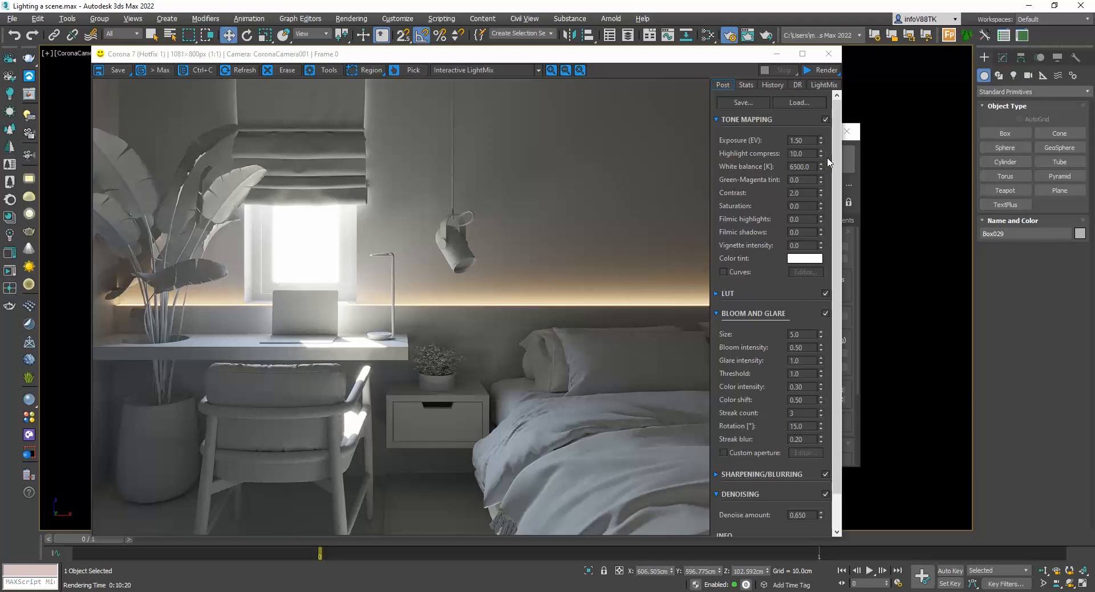
{"action": "left_click", "coordinate": [829, 53]}
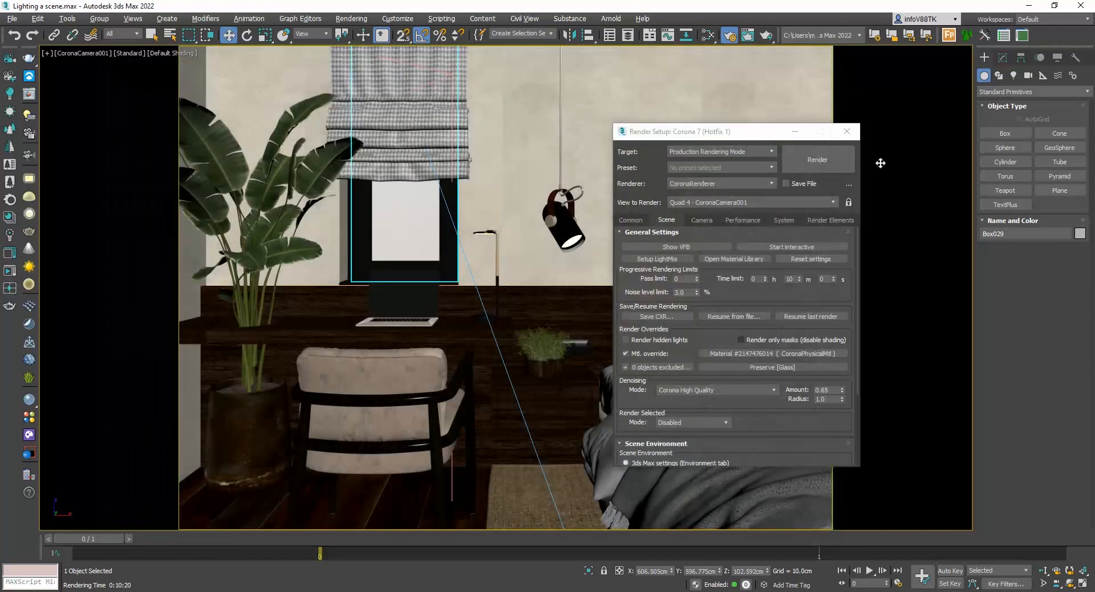
Step: Set the material override to also preserve light materials, render the view and recheck the override's preserve settings
{"action": "left_click", "coordinate": [799, 368]}
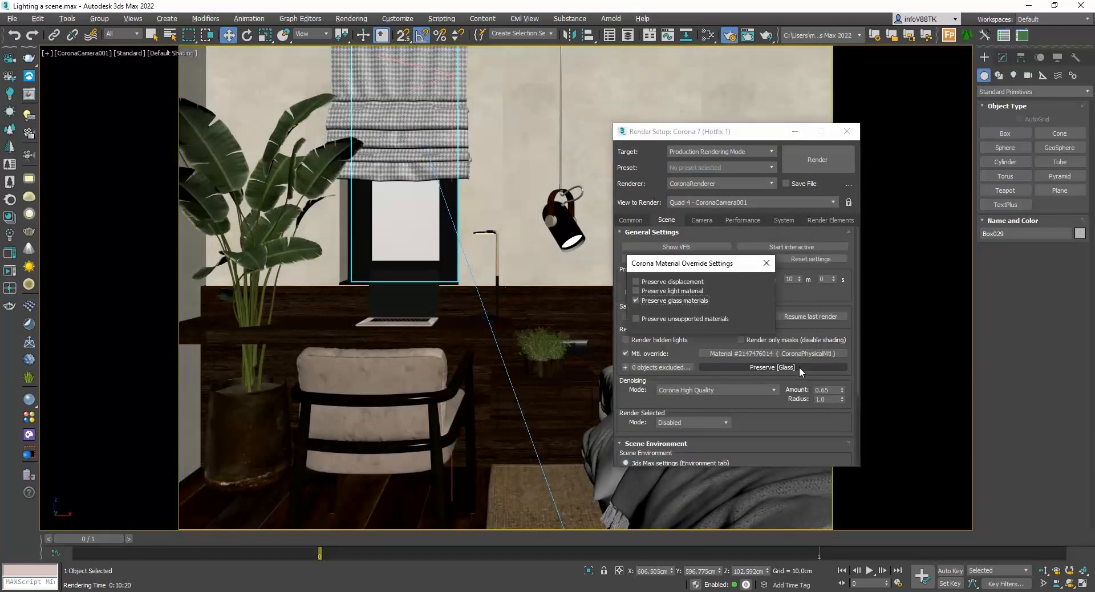
{"action": "left_click", "coordinate": [684, 291]}
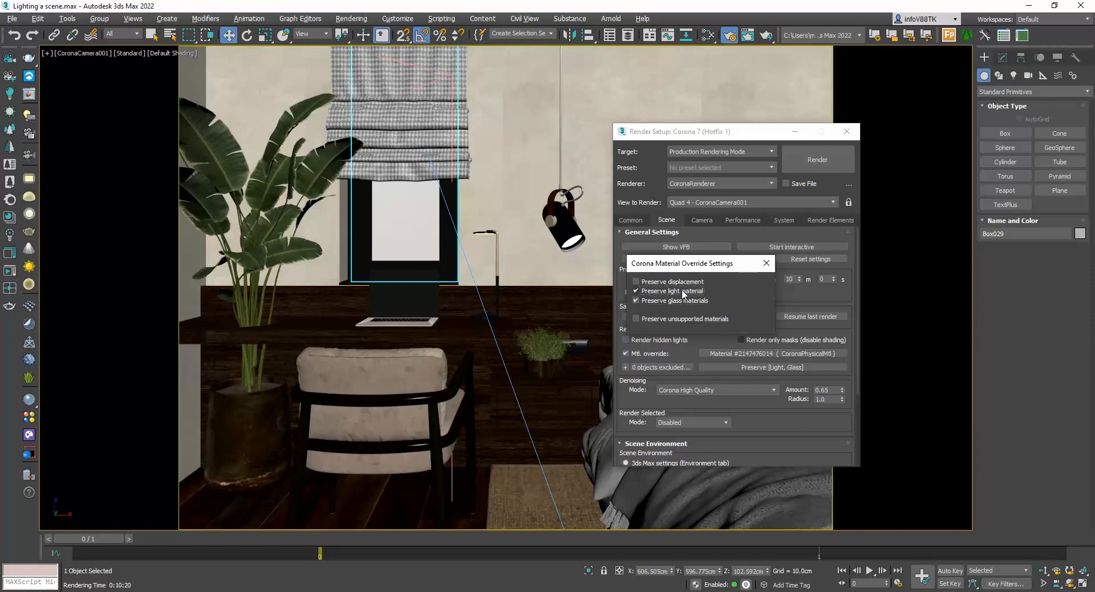
{"action": "left_click", "coordinate": [766, 263]}
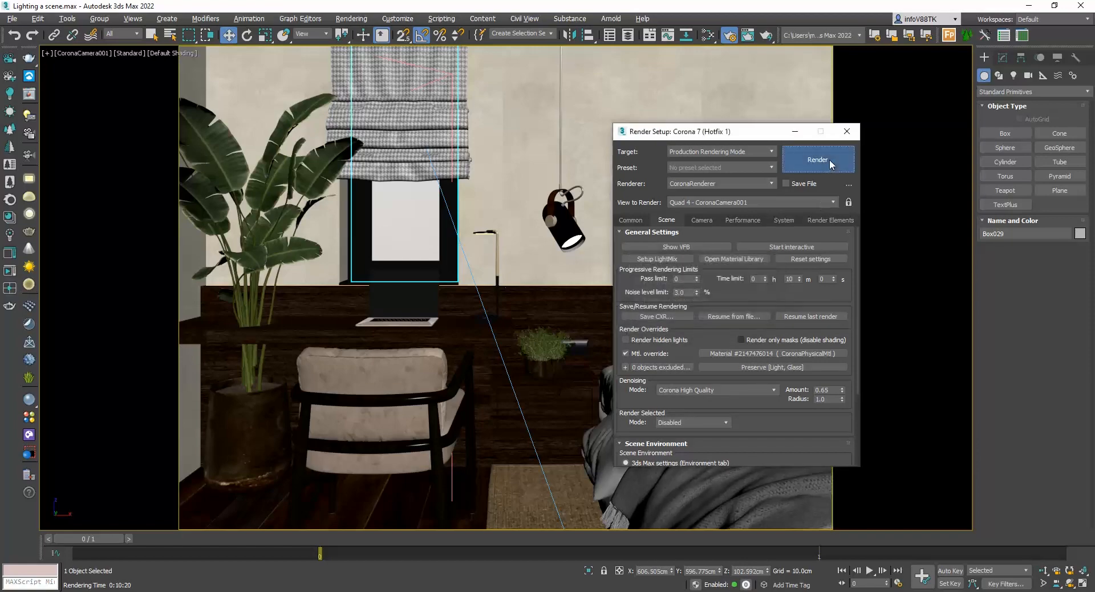
{"action": "left_click", "coordinate": [829, 159]}
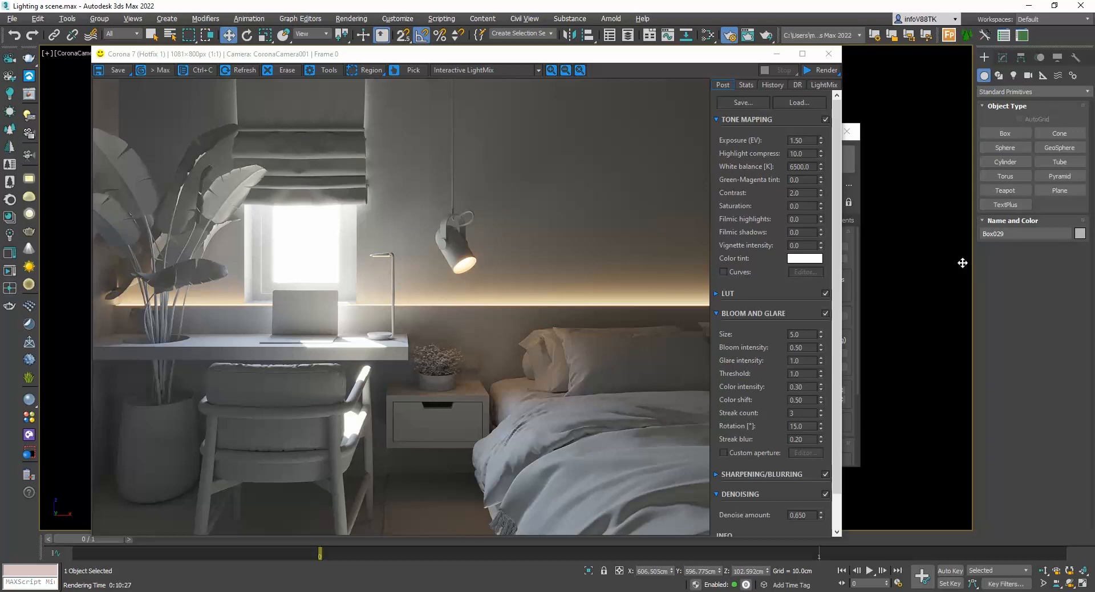
{"action": "left_click", "coordinate": [828, 54]}
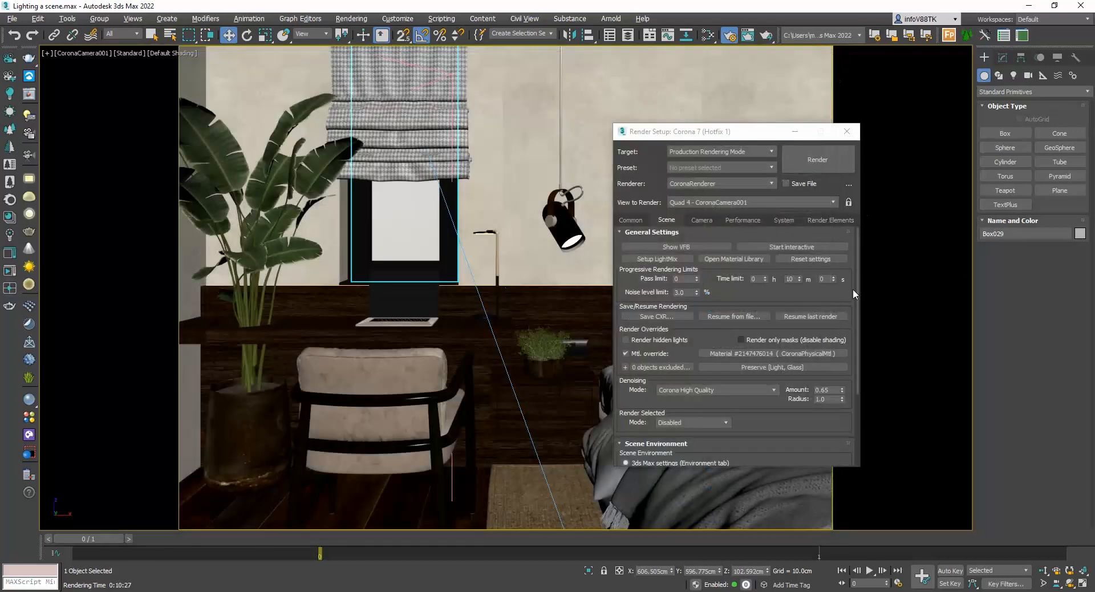
{"action": "left_click", "coordinate": [797, 369]}
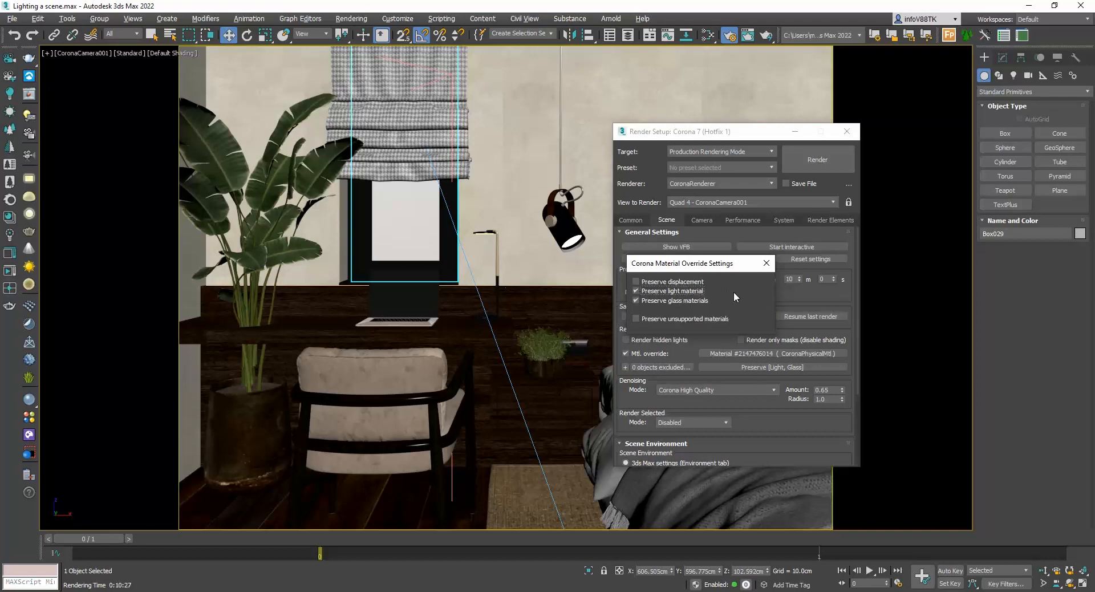
{"action": "left_click", "coordinate": [767, 264]}
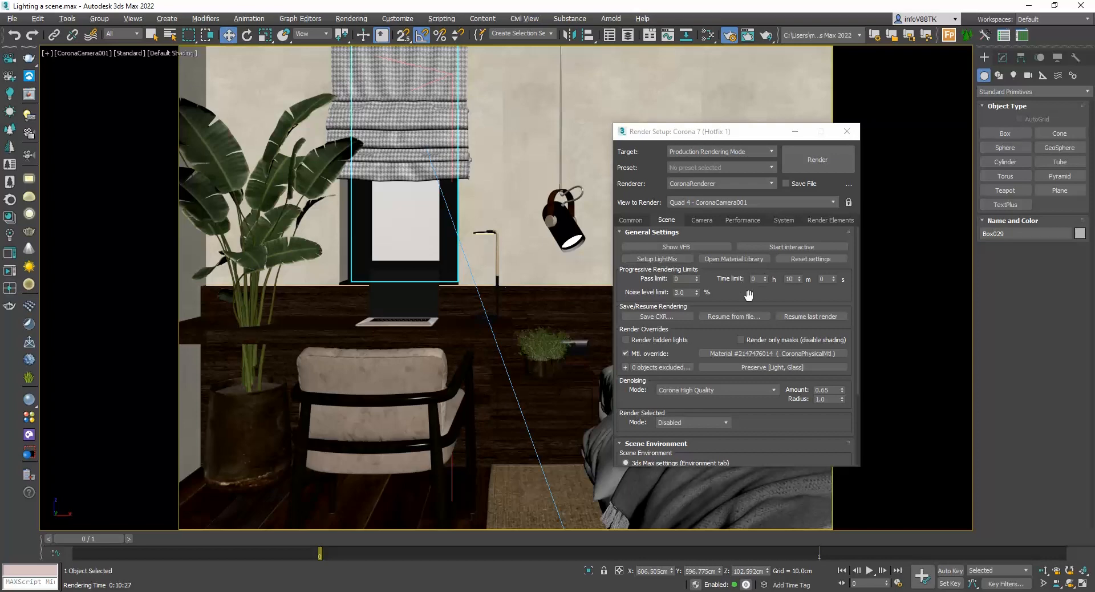
Step: Exclude the large plant's leaves and stems from the material override and render the view
{"action": "left_click", "coordinate": [218, 142]}
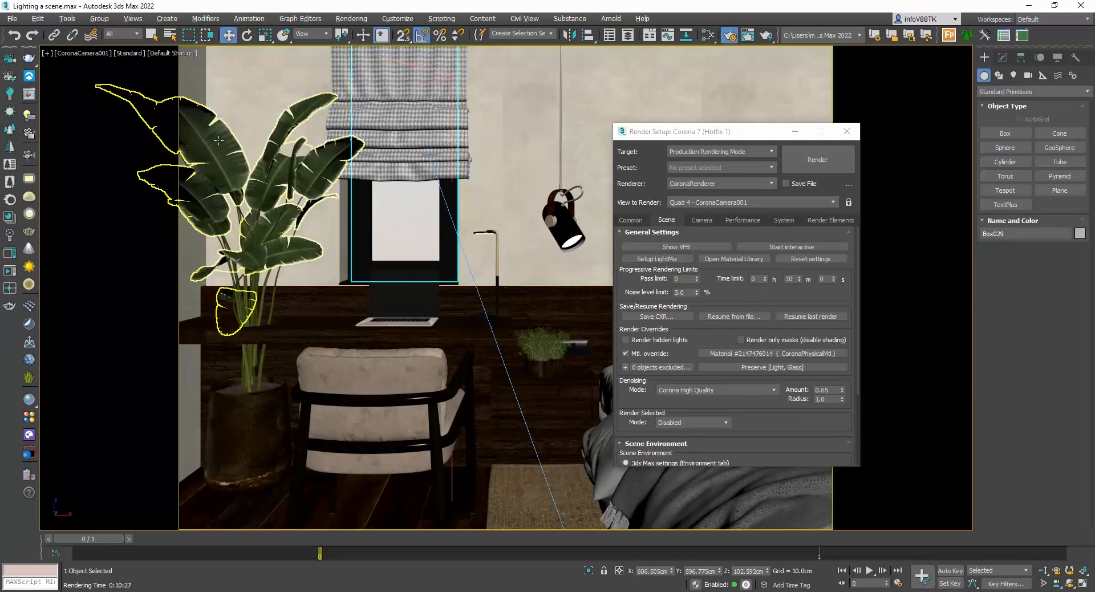
{"action": "left_click", "coordinate": [266, 284], "text": "ctrl"}
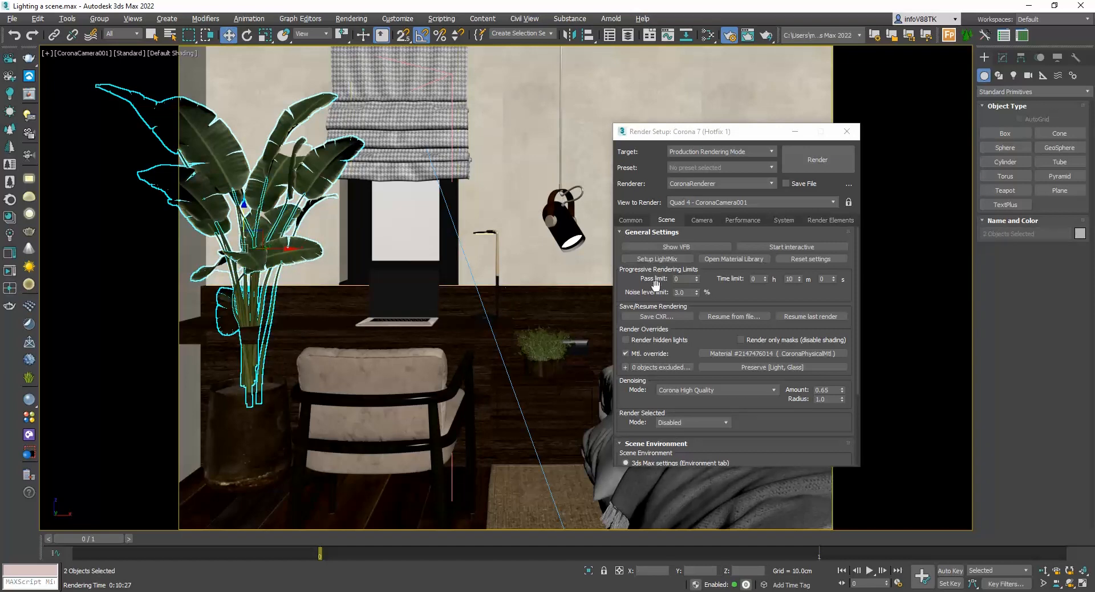
{"action": "left_click", "coordinate": [625, 369]}
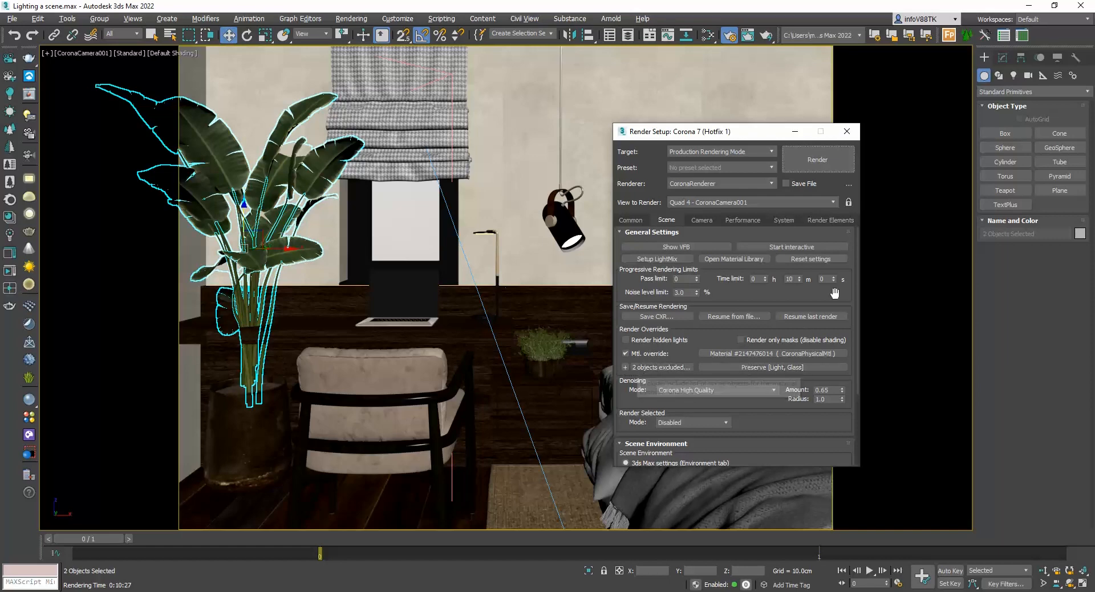
{"action": "left_click", "coordinate": [833, 160]}
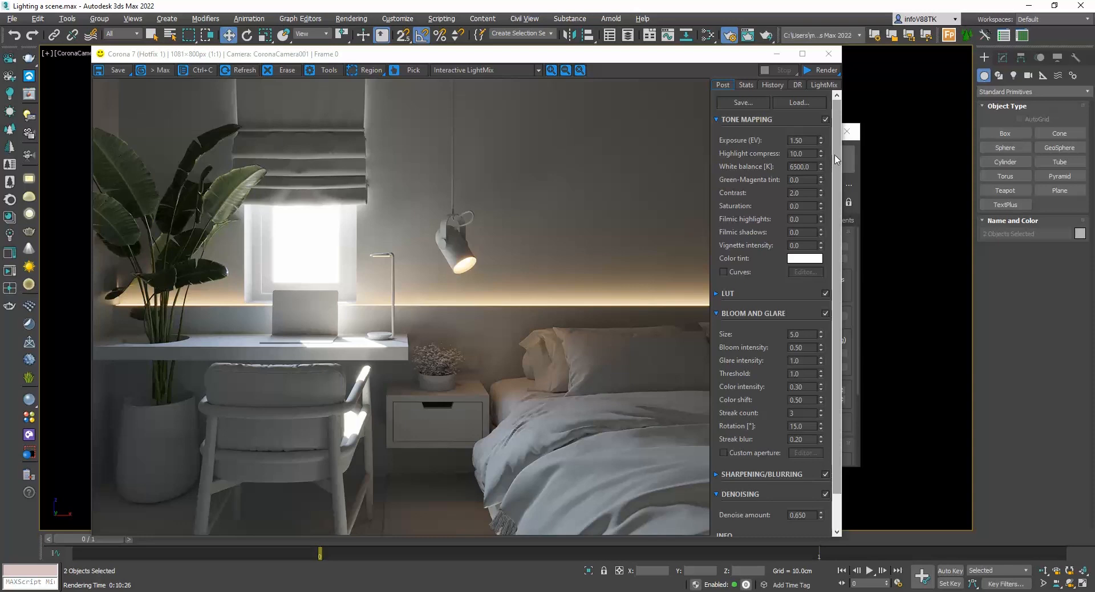
{"action": "left_click", "coordinate": [829, 53]}
Step: Lighten the override material's base color to a grey of about 205 and render the view
{"action": "left_click", "coordinate": [707, 36]}
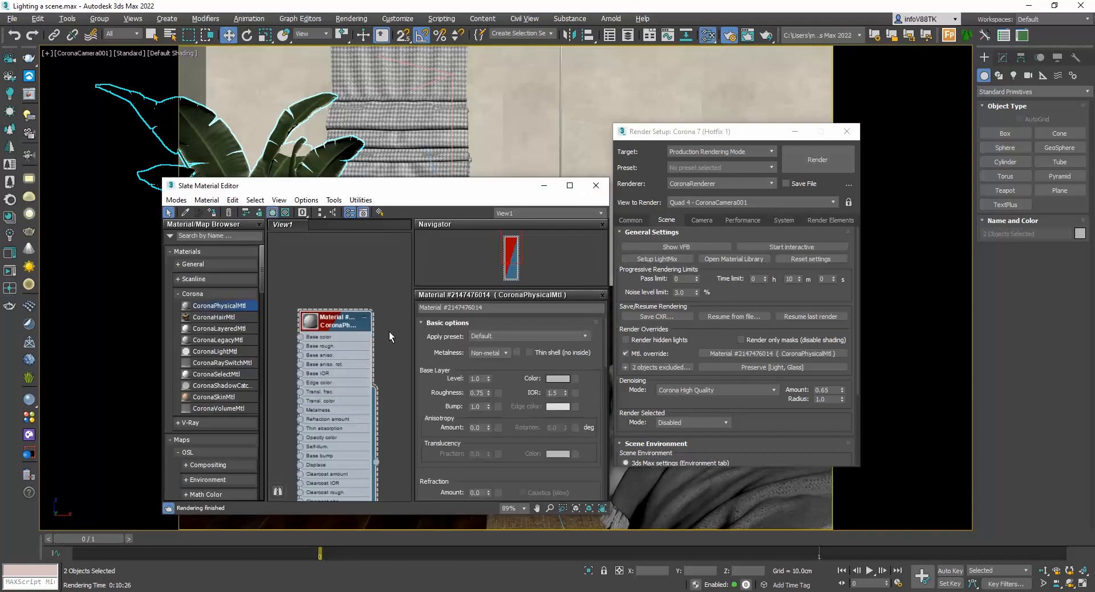
{"action": "left_click", "coordinate": [557, 379]}
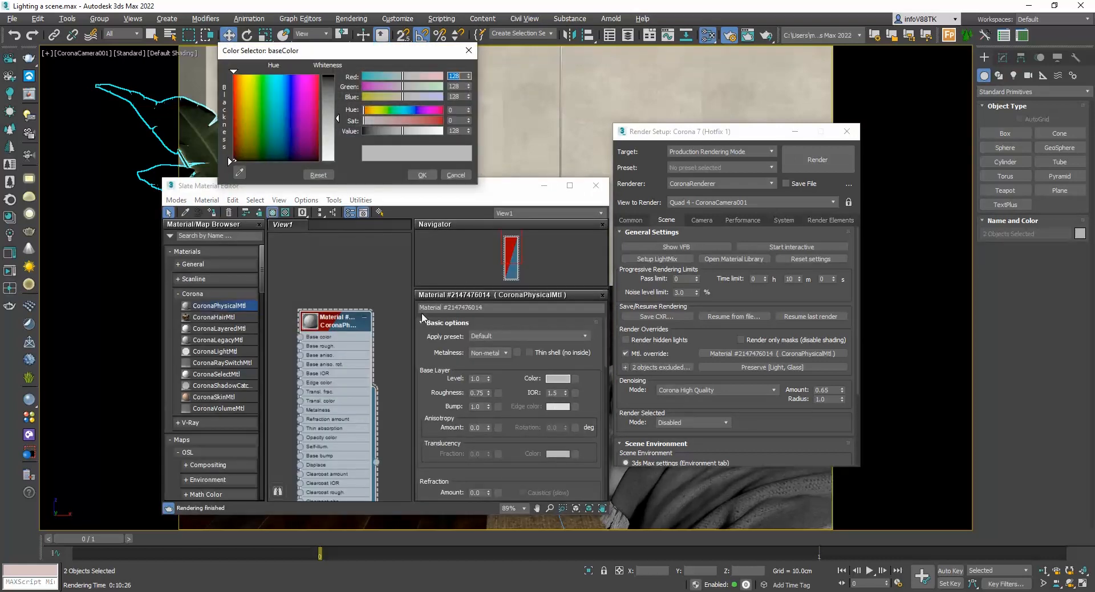
{"action": "left_click", "coordinate": [338, 136]}
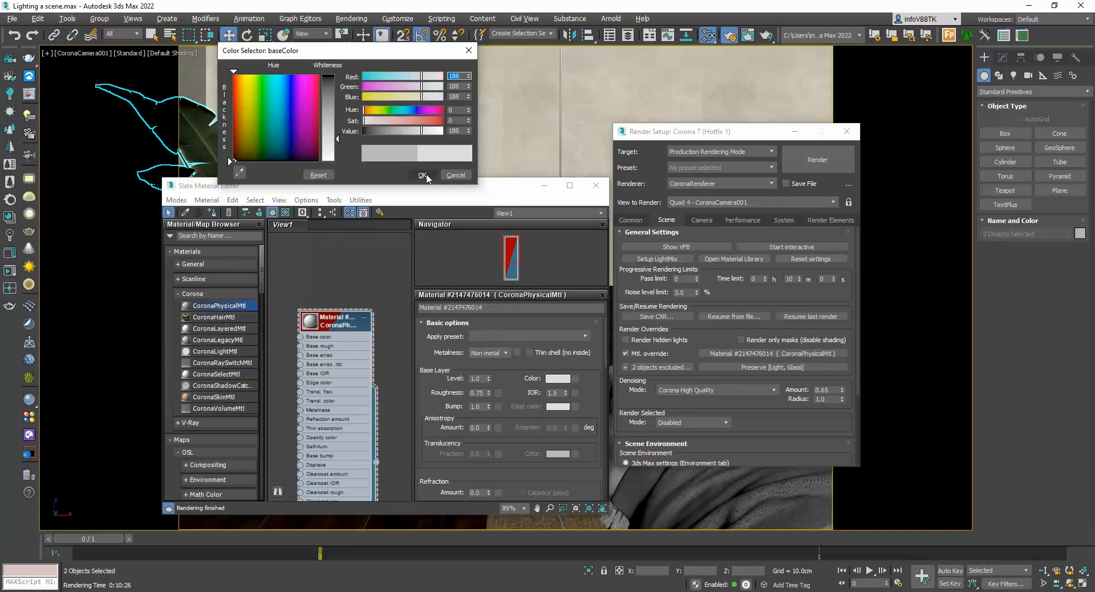
{"action": "left_click", "coordinate": [338, 146]}
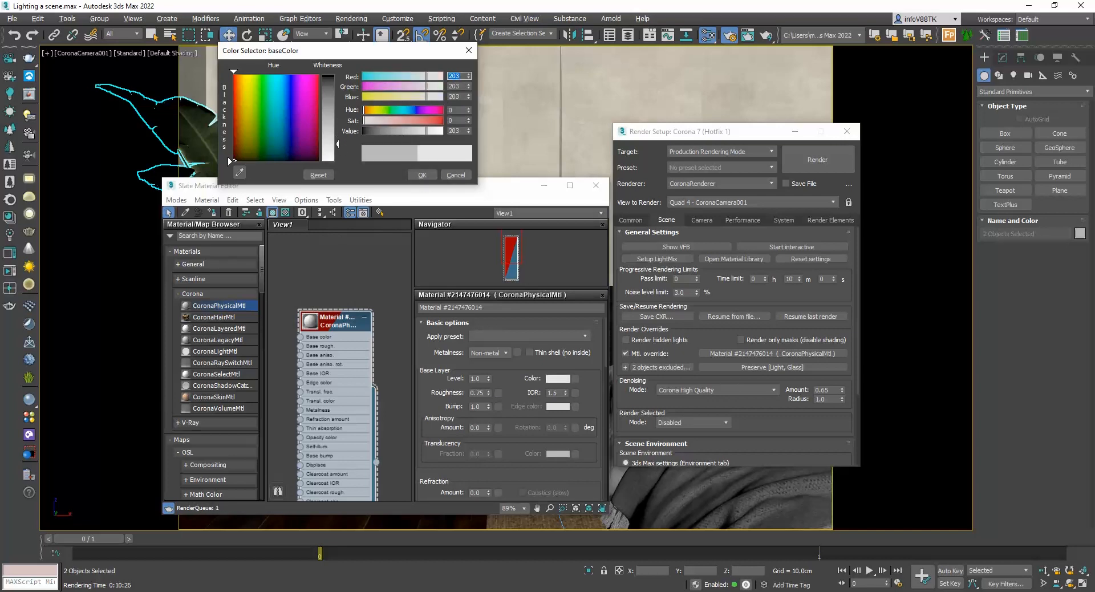
{"action": "left_click", "coordinate": [424, 175]}
{"action": "left_click", "coordinate": [824, 162]}
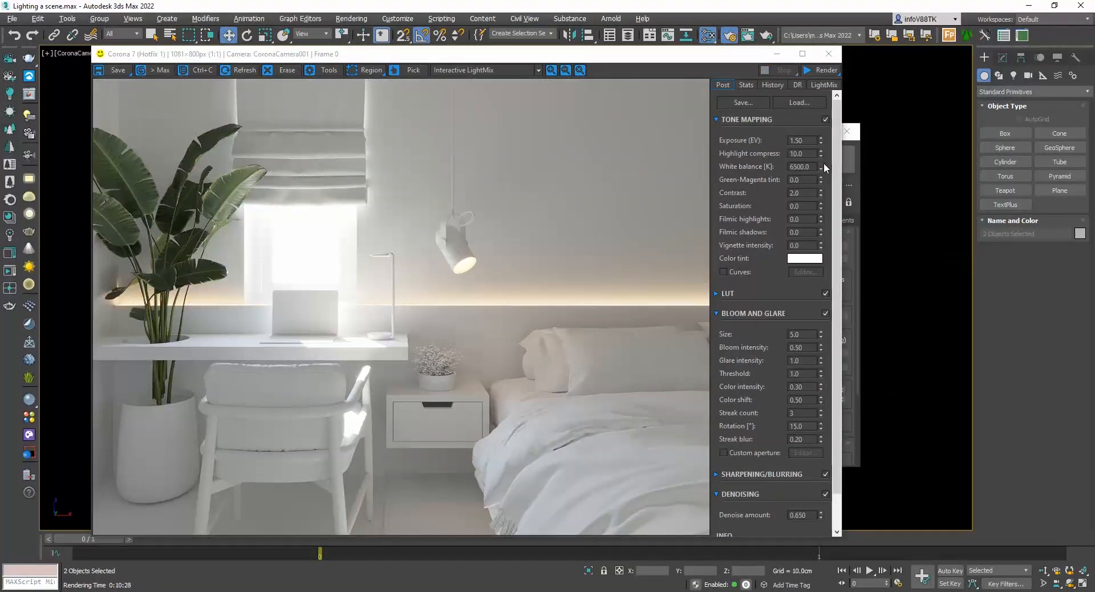
{"action": "left_click", "coordinate": [828, 53]}
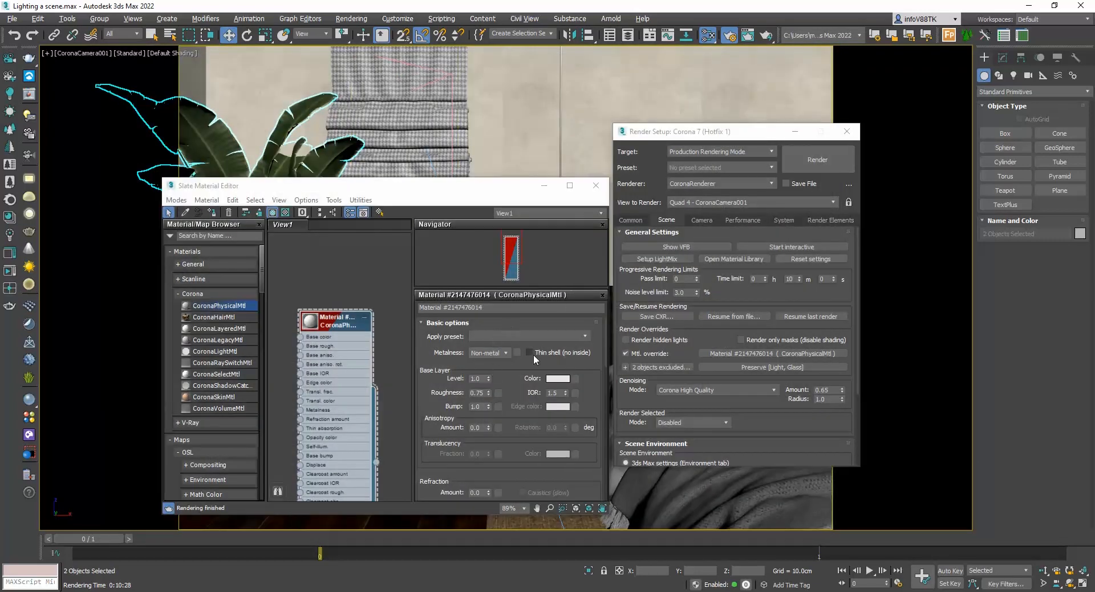
Step: Change the override material's base color to a dark grey and start rendering the view
{"action": "left_click", "coordinate": [558, 379]}
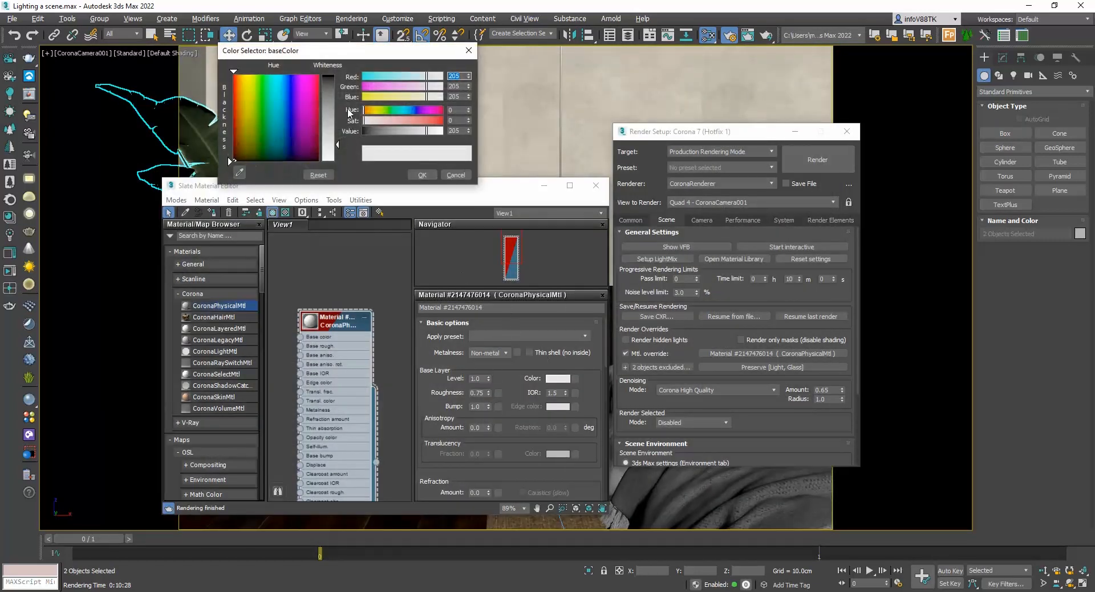
{"action": "left_click", "coordinate": [331, 92]}
{"action": "left_click", "coordinate": [421, 175]}
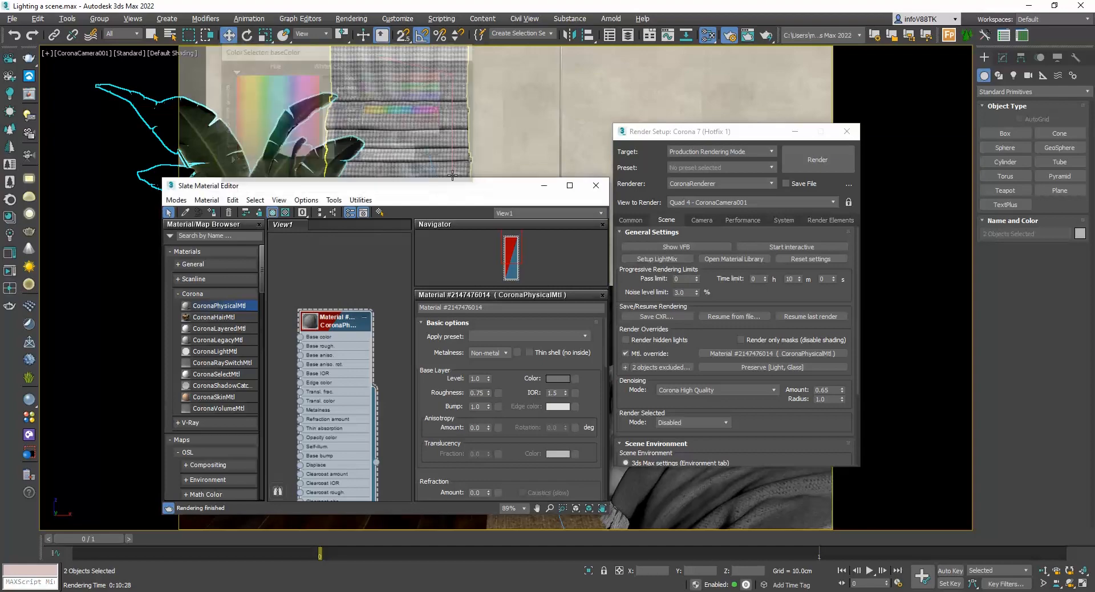
{"action": "left_click", "coordinate": [822, 160]}
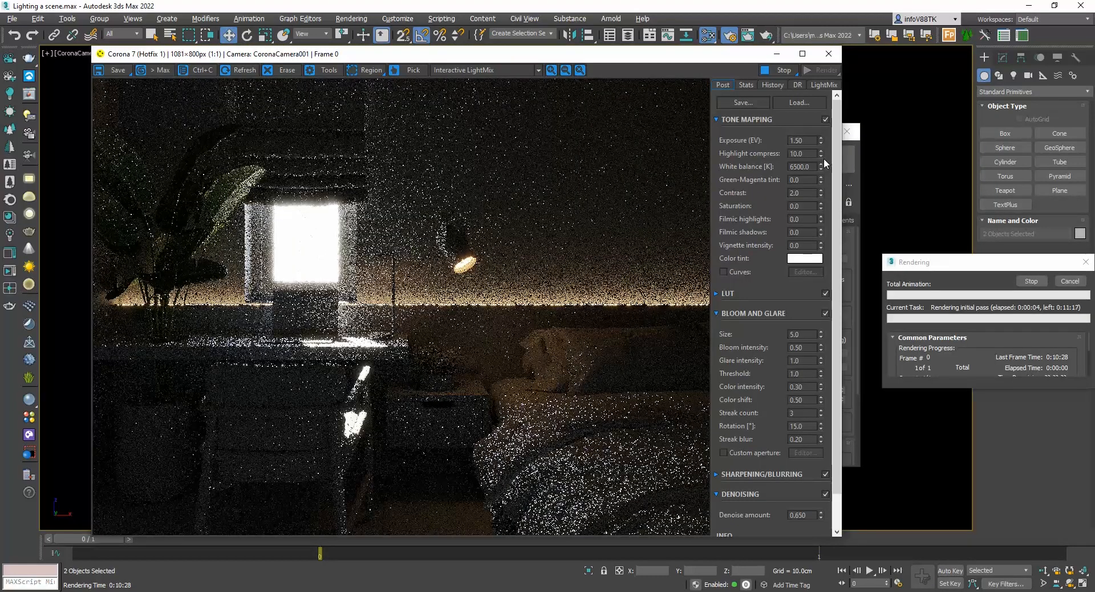